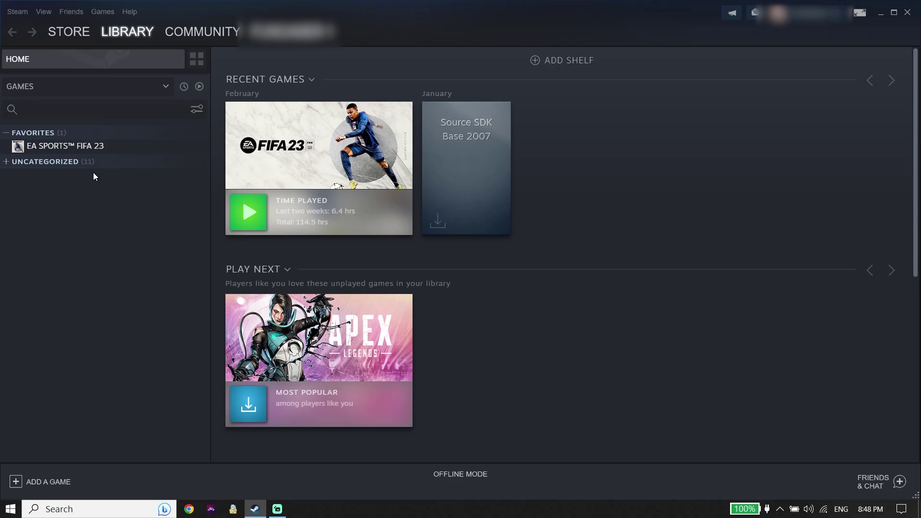
# Open the EA SPORTS FIFA 23 installation folder by browsing the game's local files from its Steam properties.
pyautogui.click(75, 147)
pyautogui.rightClick(74, 145)
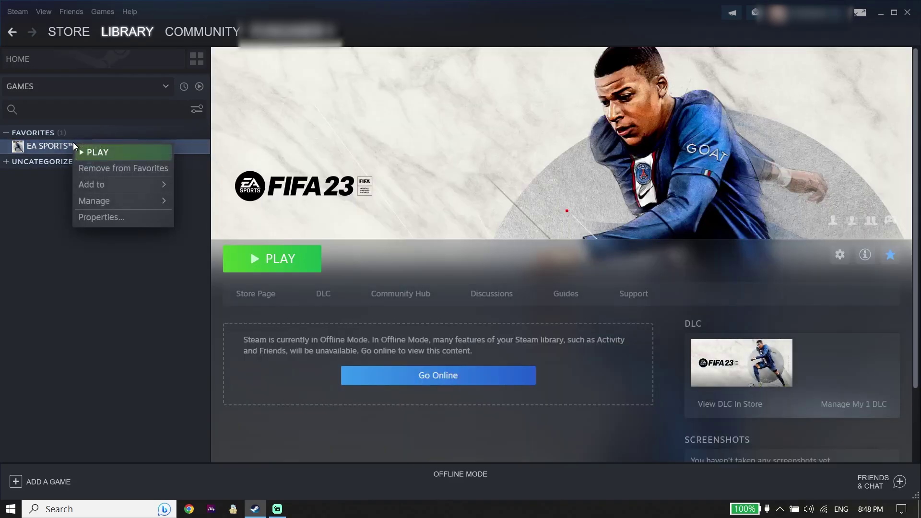
pyautogui.click(94, 222)
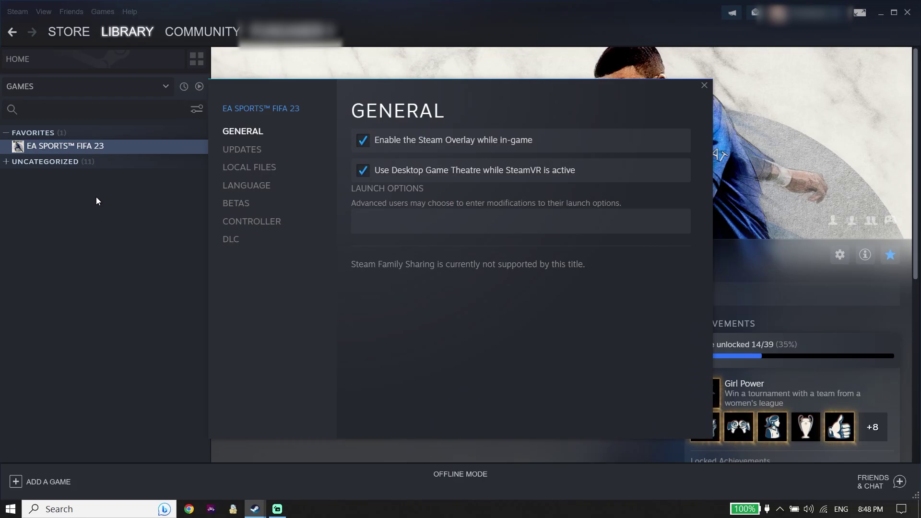
pyautogui.click(264, 172)
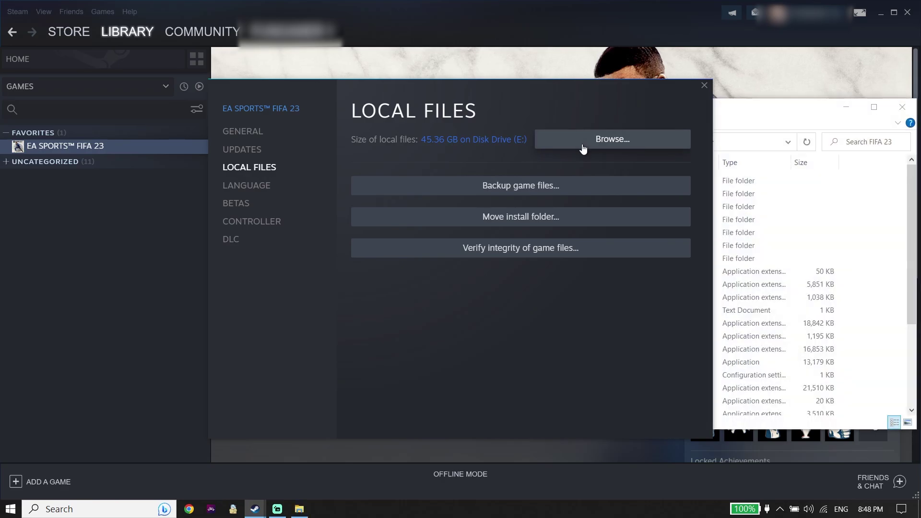
pyautogui.click(740, 121)
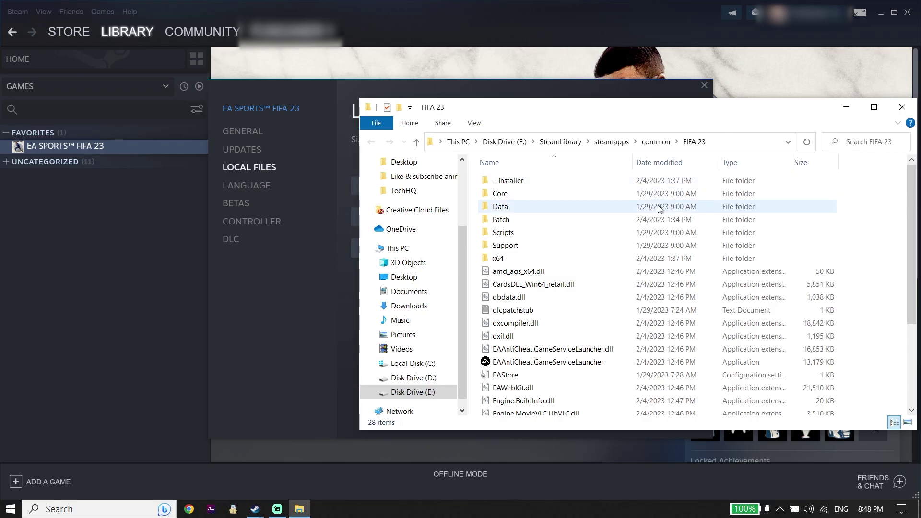
# Open the compatibility settings of the FIFA23 application file in the game folder.
pyautogui.scroll(-3, 648, 221)
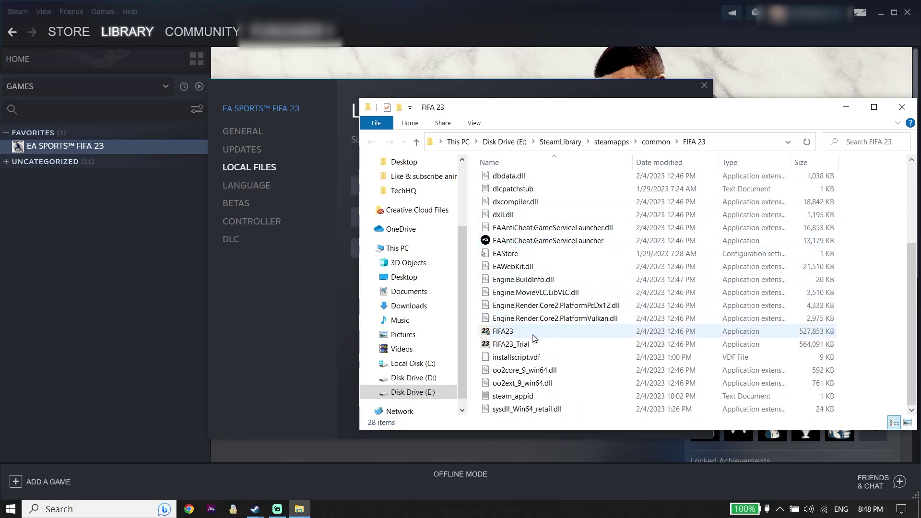
pyautogui.click(506, 332)
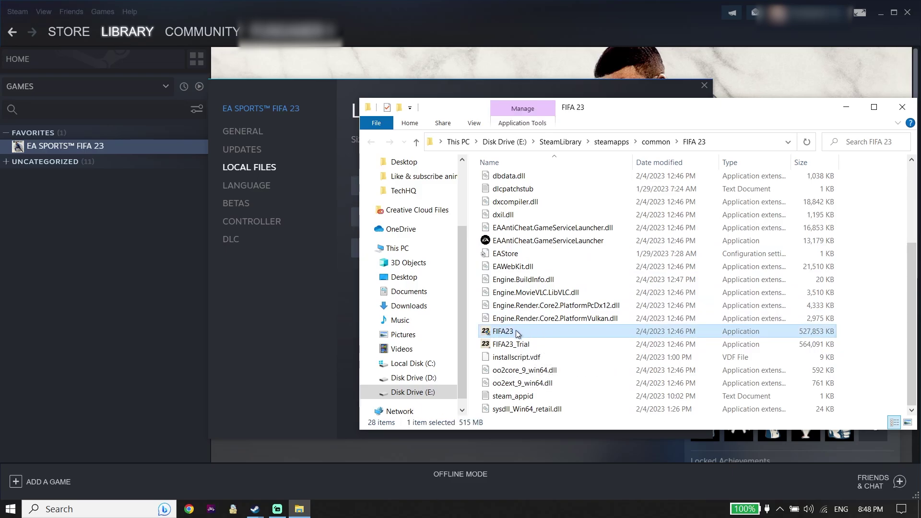
pyautogui.doubleClick(516, 332)
pyautogui.rightClick(516, 331)
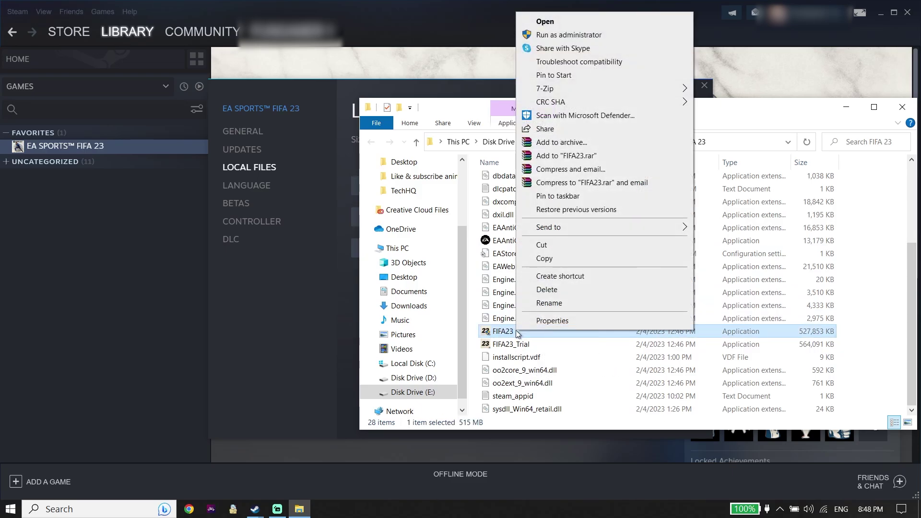
pyautogui.click(542, 320)
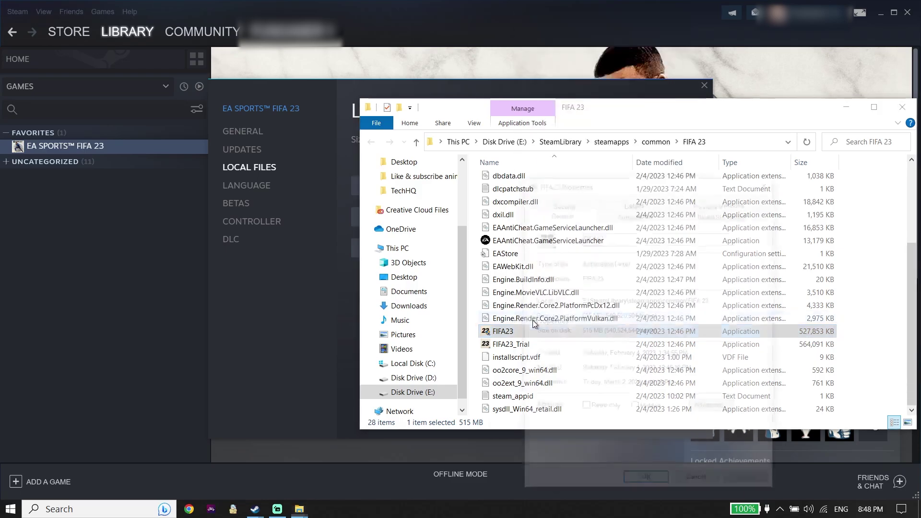
pyautogui.click(611, 218)
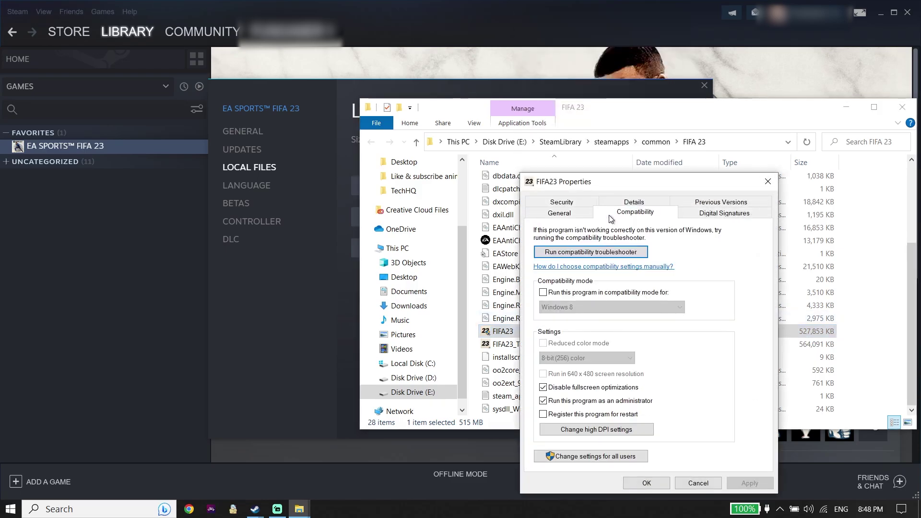
# Enable Disable fullscreen optimizations and Run this program as an administrator, apply the settings, and close the game folder window.
pyautogui.click(543, 387)
pyautogui.click(543, 387)
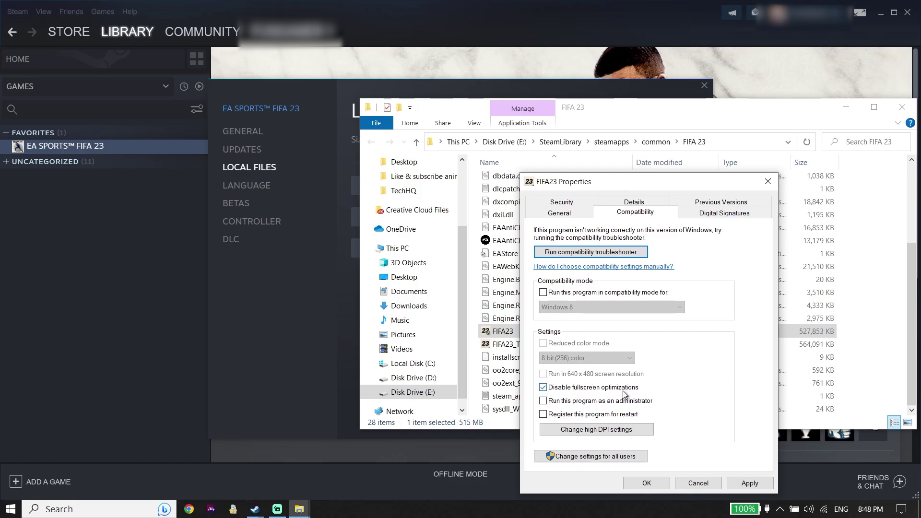
pyautogui.click(543, 400)
pyautogui.click(749, 483)
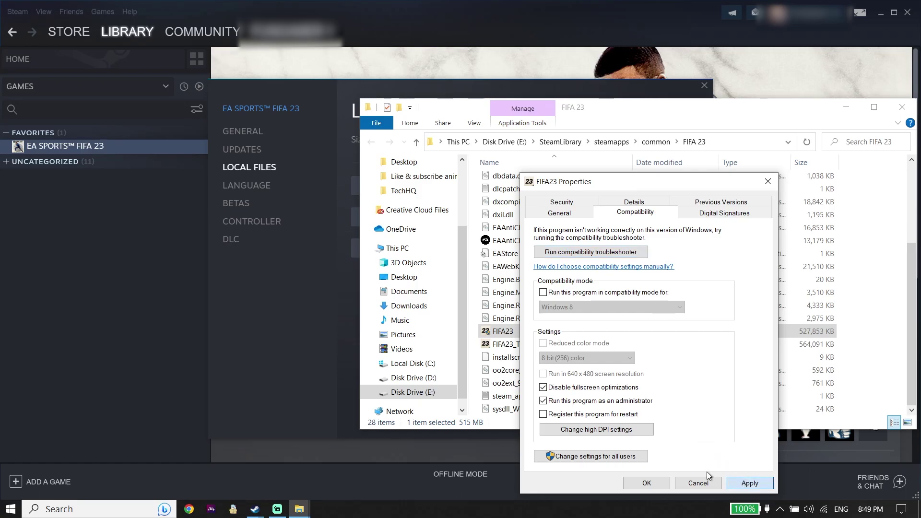
pyautogui.click(646, 483)
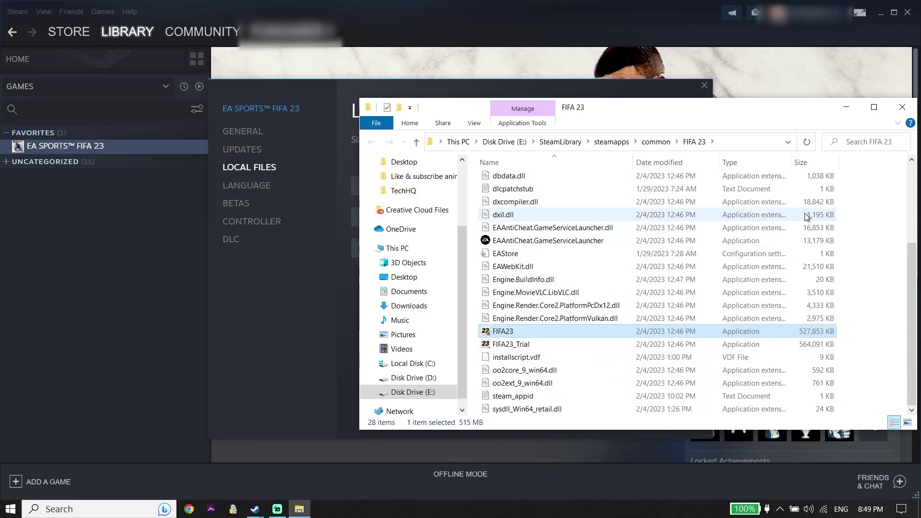
pyautogui.click(913, 114)
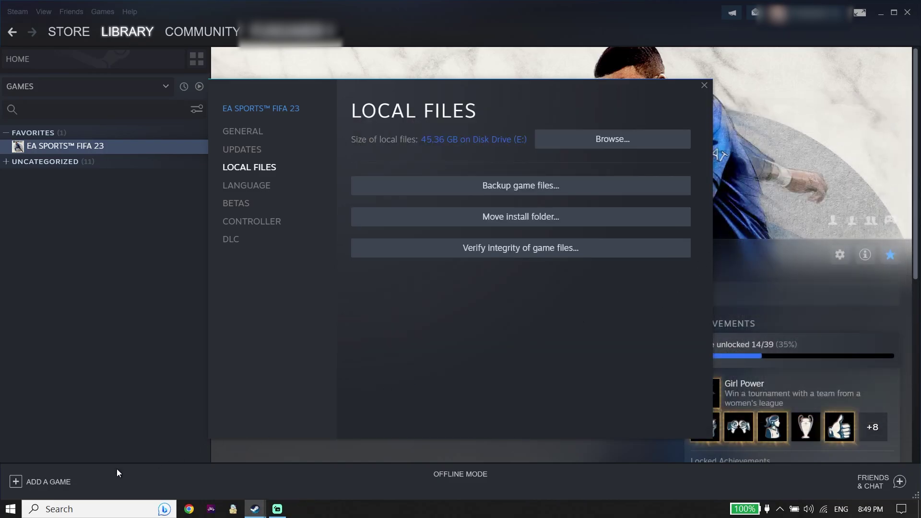
# Bring up the computer's Restart option and dismiss it without restarting.
pyautogui.click(11, 508)
pyautogui.click(15, 485)
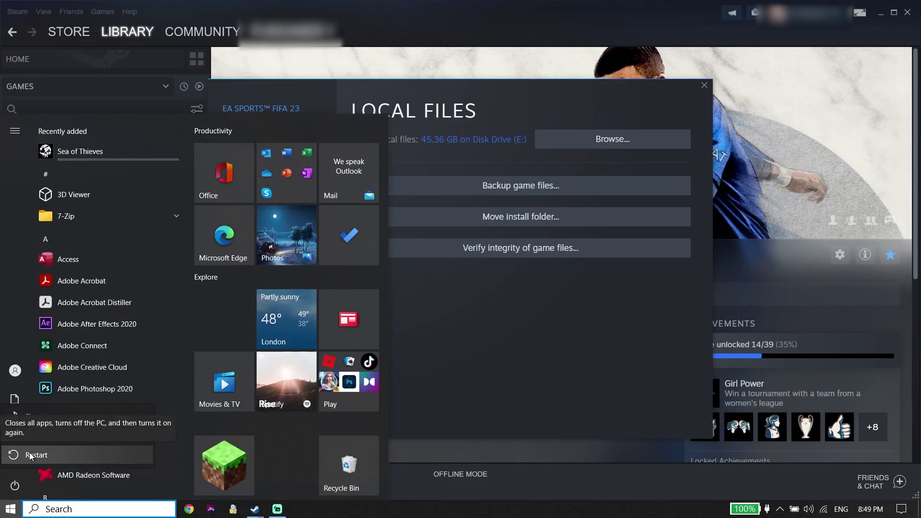
pyautogui.click(453, 342)
pyautogui.click(453, 344)
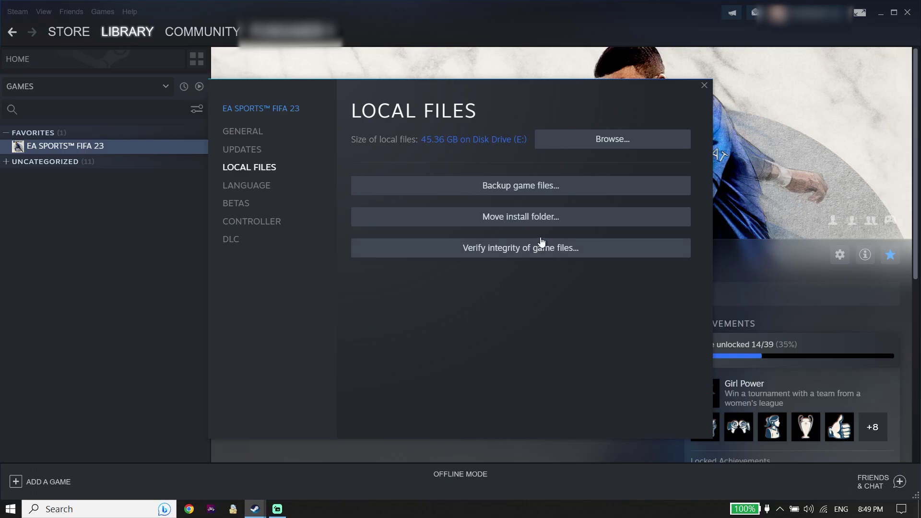
# View the Verify integrity of game files option in FIFA 23's local files properties, and close the Steam window.
pyautogui.click(704, 86)
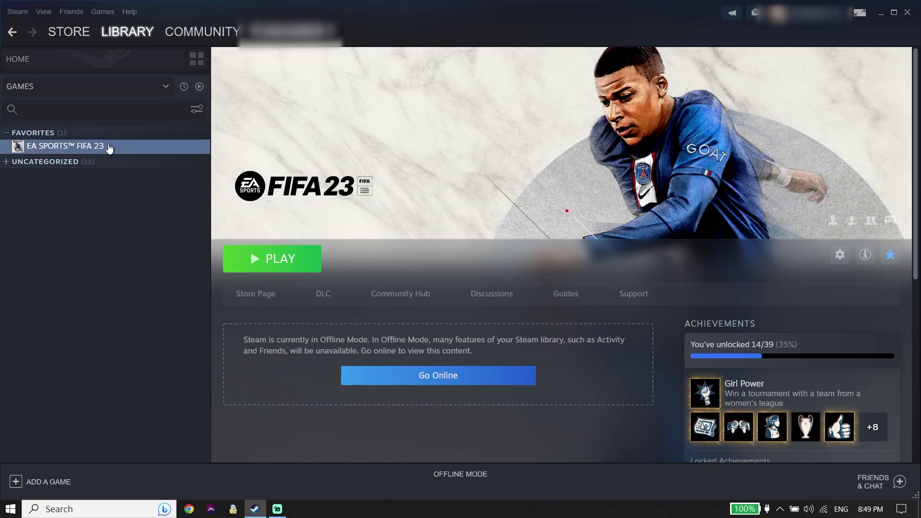
pyautogui.rightClick(88, 148)
pyautogui.click(120, 216)
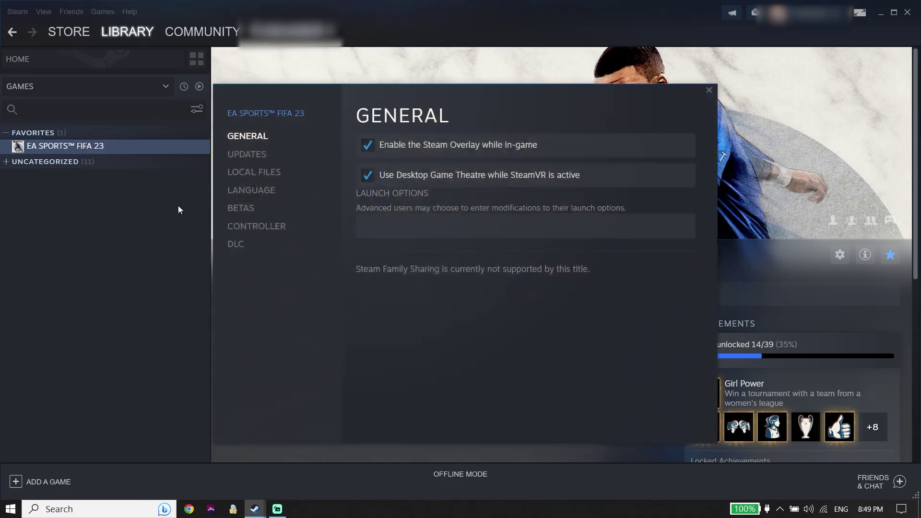
pyautogui.click(263, 174)
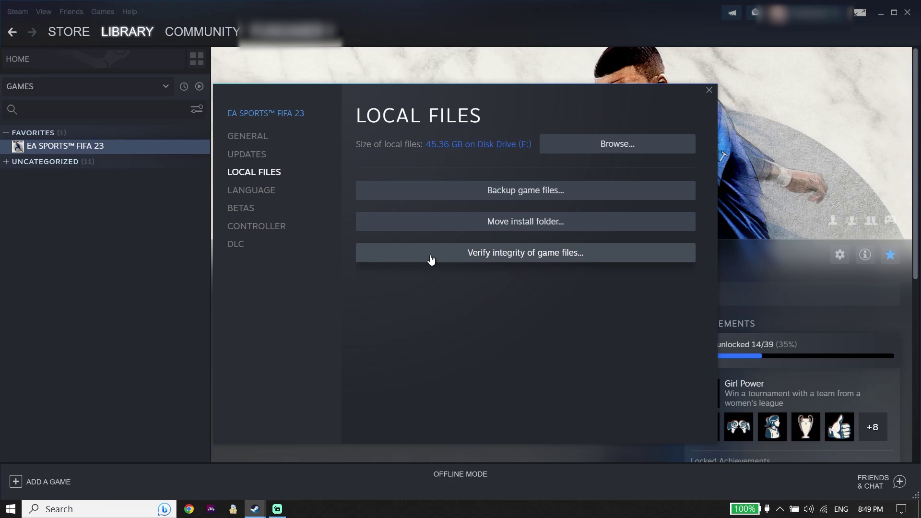
pyautogui.click(709, 90)
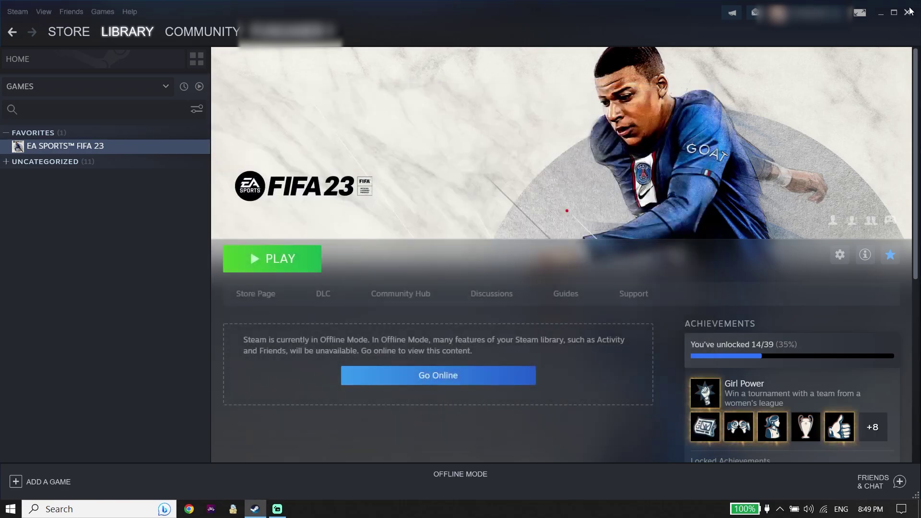
pyautogui.click(907, 12)
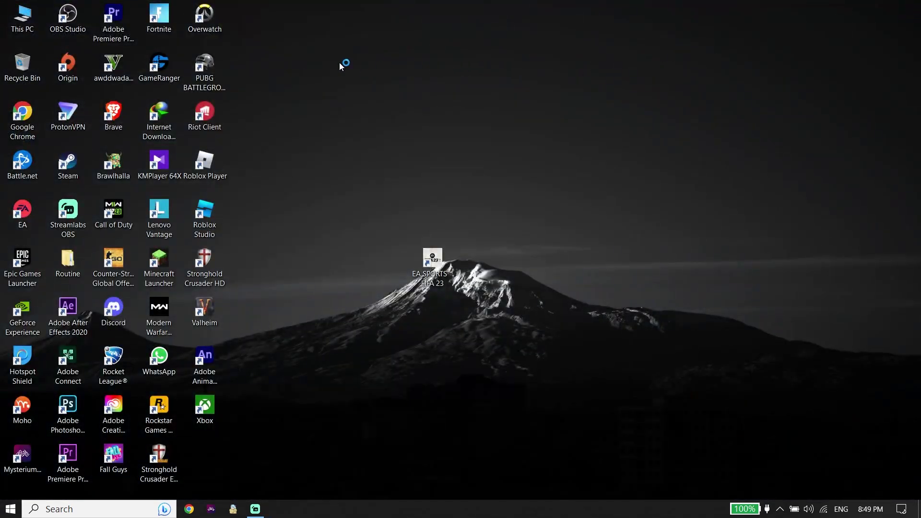
# Select Adjust for best performance in the Windows visual effects options, and close the system dialogs without applying.
pyautogui.rightClick(19, 24)
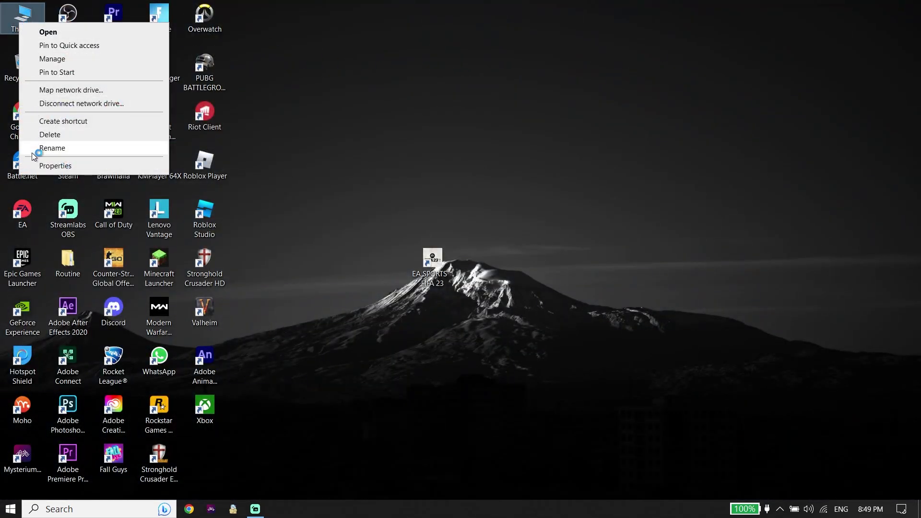
pyautogui.click(41, 165)
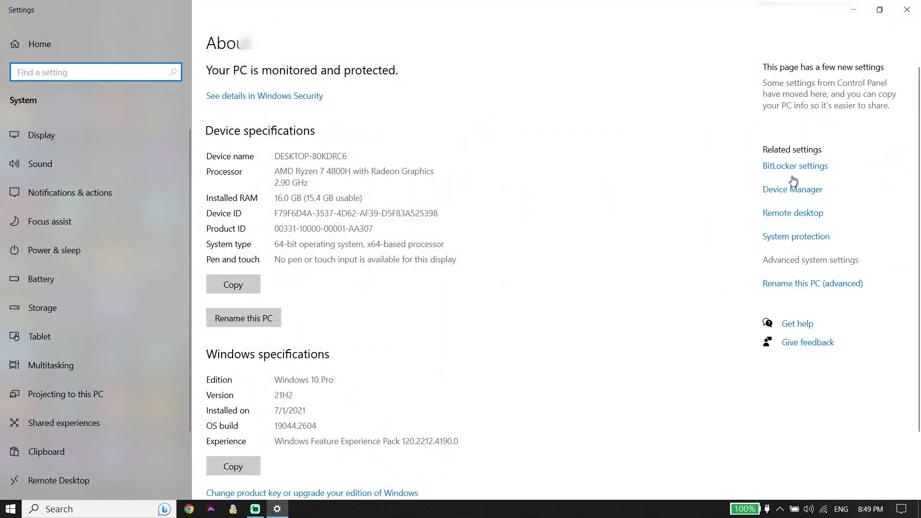
pyautogui.click(788, 265)
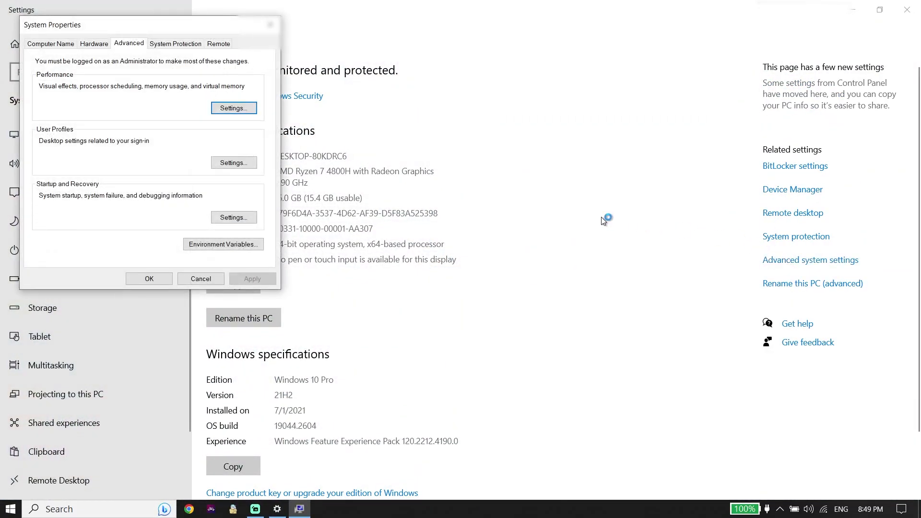
pyautogui.click(221, 108)
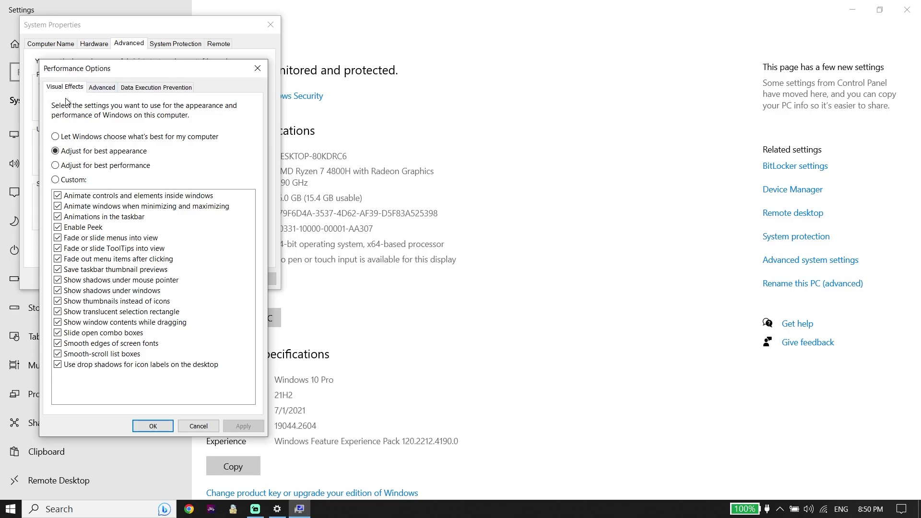
pyautogui.click(67, 167)
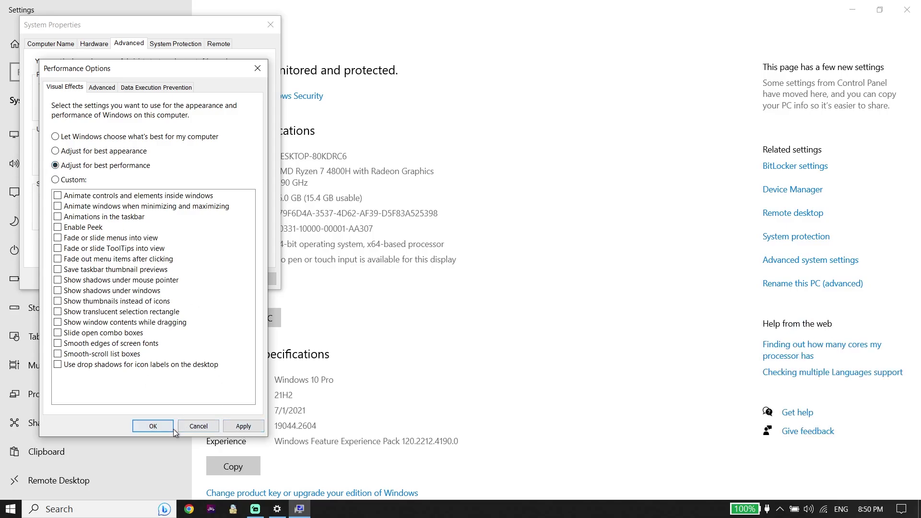
pyautogui.click(257, 68)
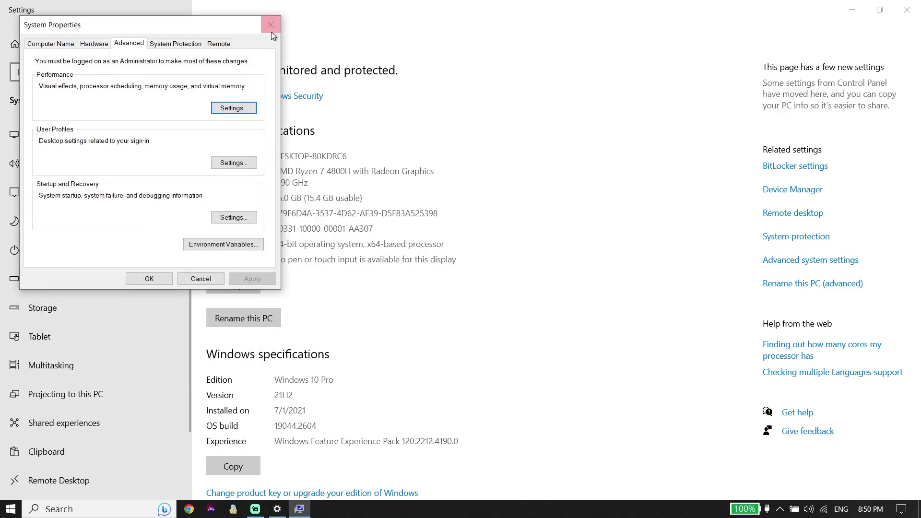
pyautogui.click(271, 27)
# Show the Sleep, Shut down and Restart choices, dismiss them, and close the Settings window.
pyautogui.click(11, 508)
pyautogui.click(15, 485)
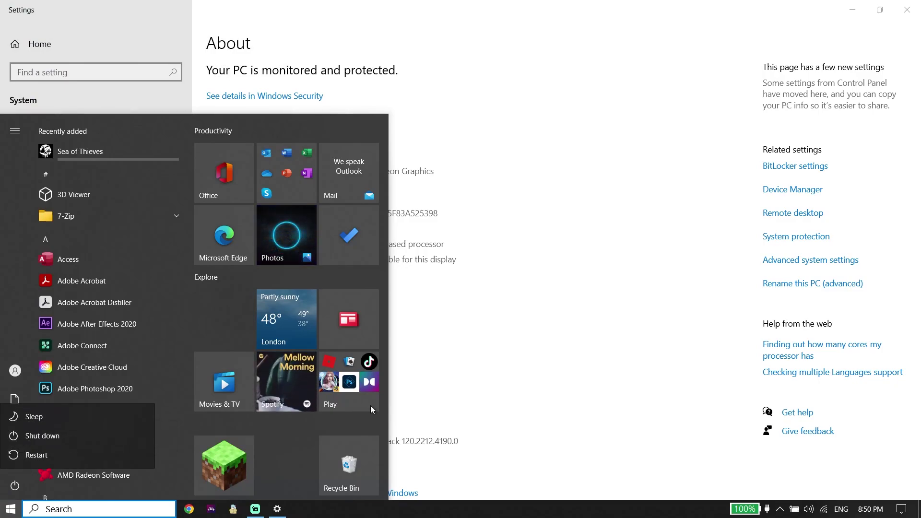
pyautogui.click(452, 341)
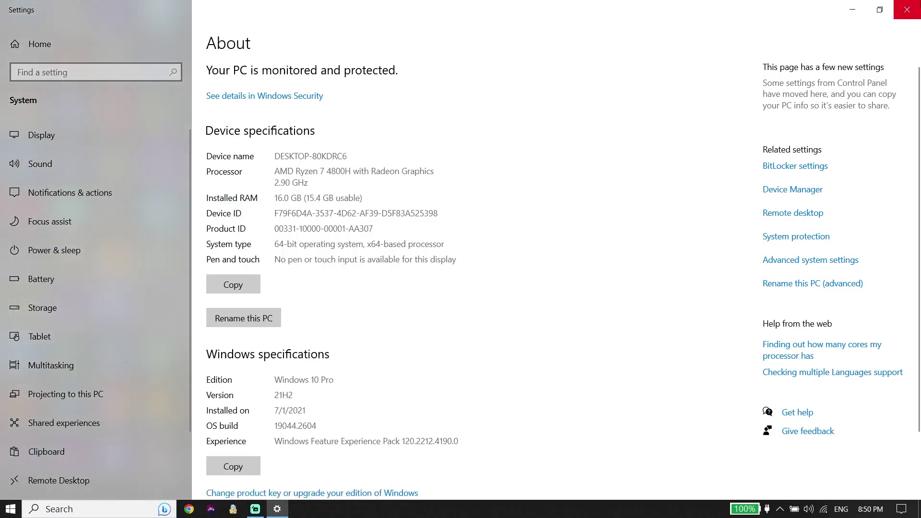
pyautogui.click(906, 10)
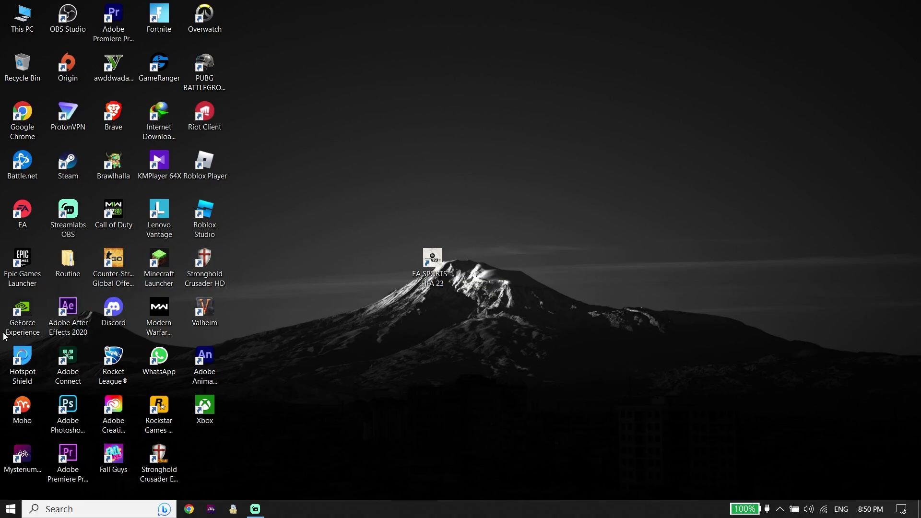
# Move the GeForce Experience and Google Chrome shortcuts onto the empty area of the desktop.
pyautogui.moveTo(18, 326); pyautogui.dragTo(323, 237)
pyautogui.moveTo(524, 175); pyautogui.dragTo(523, 177)
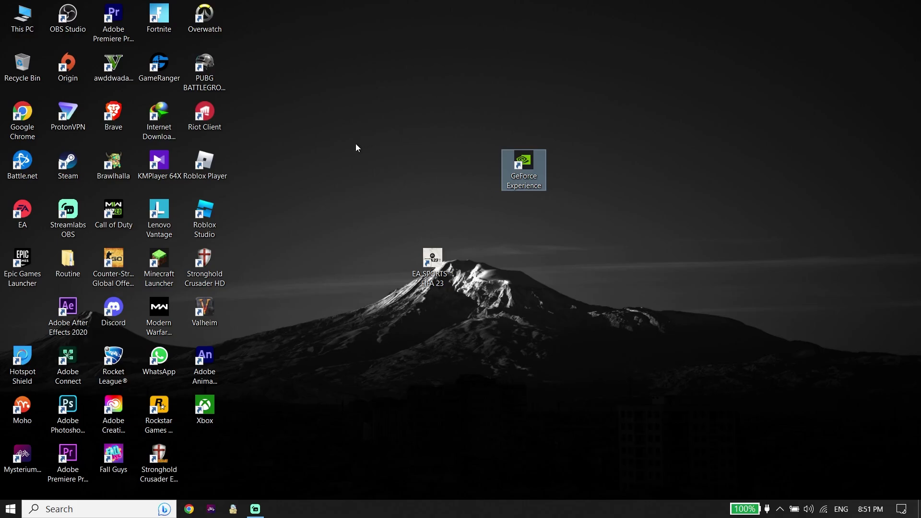
pyautogui.moveTo(39, 128); pyautogui.dragTo(642, 164)
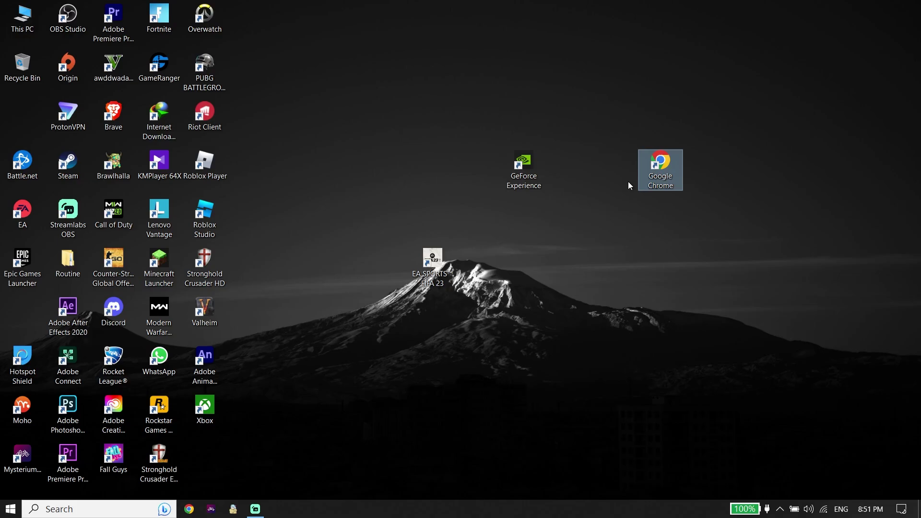
# Search Windows for "chec", open the Windows Update page to view its update options, and close it.
pyautogui.click(137, 513)
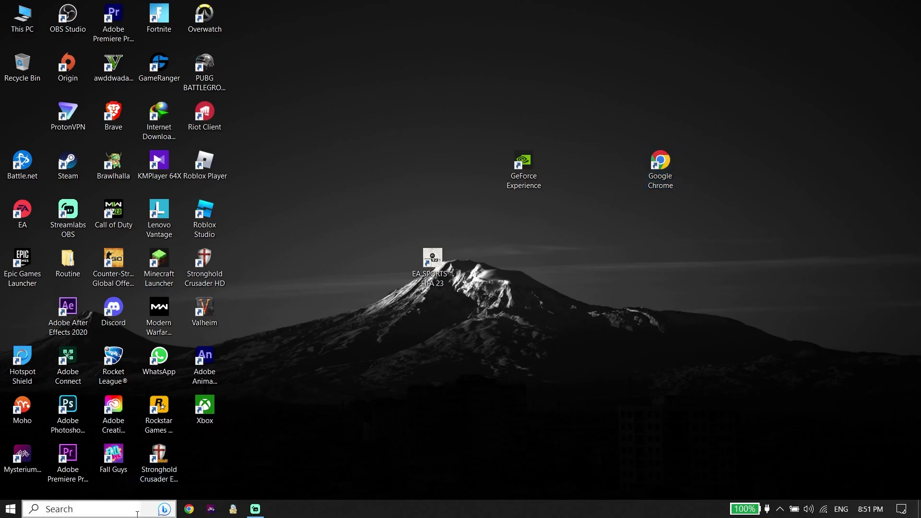
pyautogui.write('c')
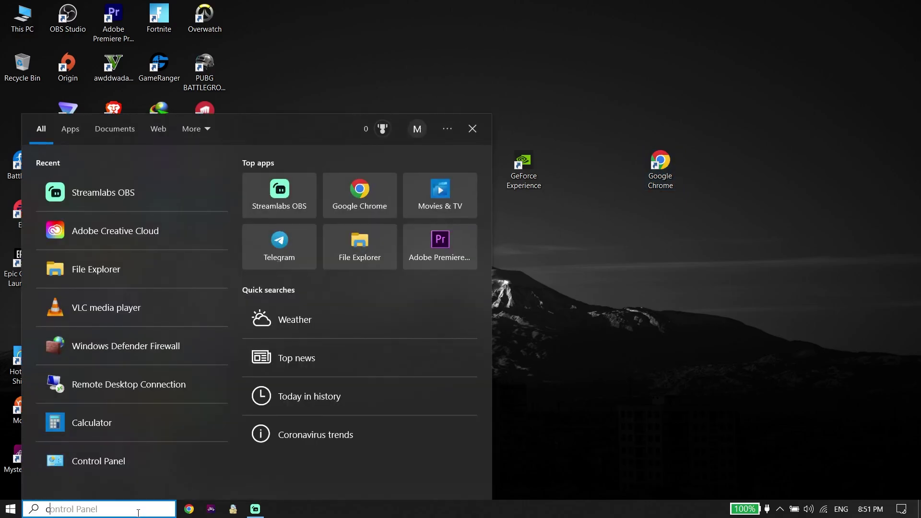
pyautogui.write('hex')
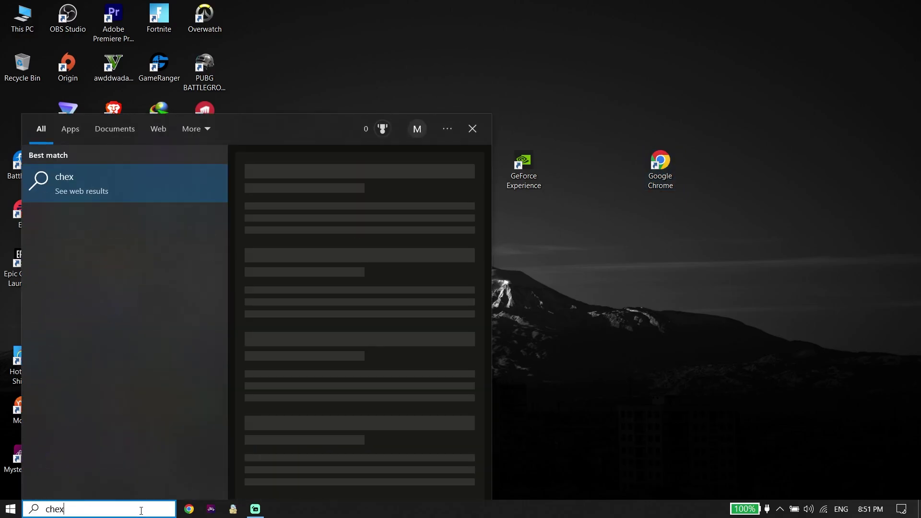
pyautogui.press('BackSpace')
pyautogui.write('c')
pyautogui.press('Return')
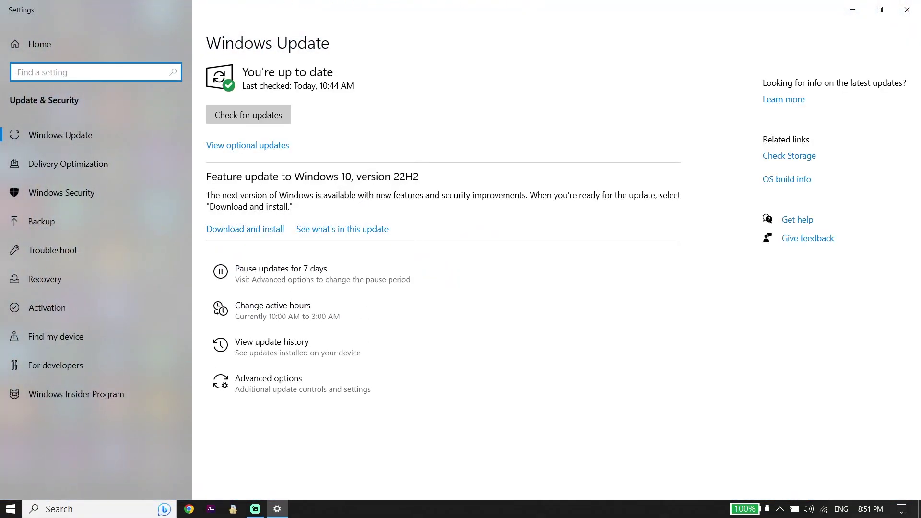
pyautogui.click(916, 5)
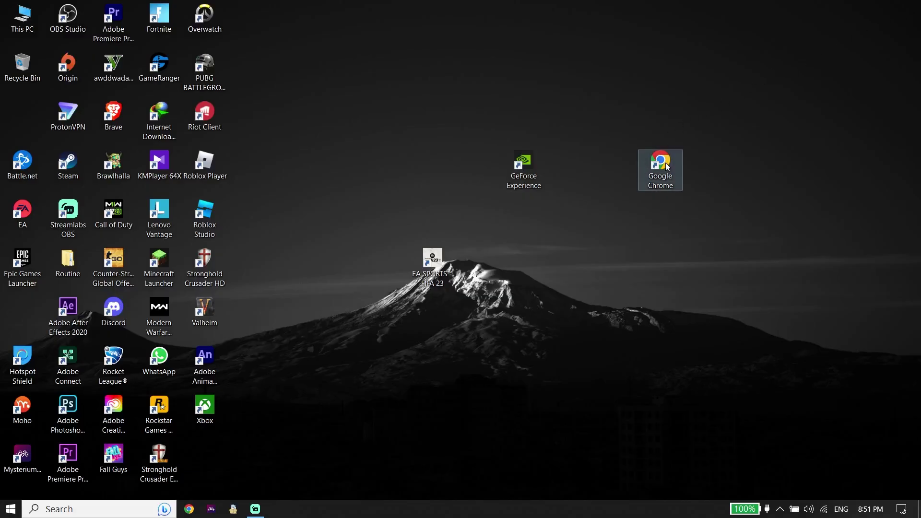
# Return the Google Chrome and GeForce Experience shortcuts to the icon grid and move the FIFA 23 shortcut closer to it.
pyautogui.moveTo(665, 168); pyautogui.dragTo(29, 118)
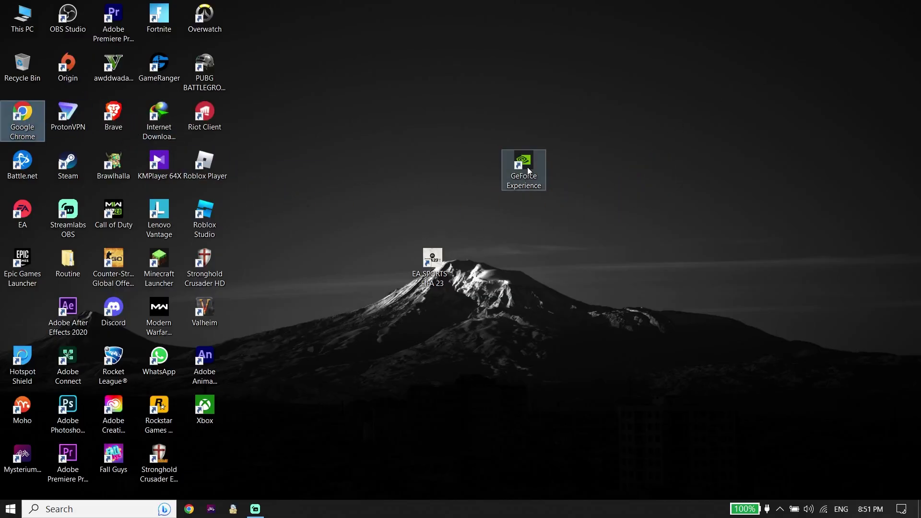
pyautogui.moveTo(527, 167); pyautogui.dragTo(29, 317)
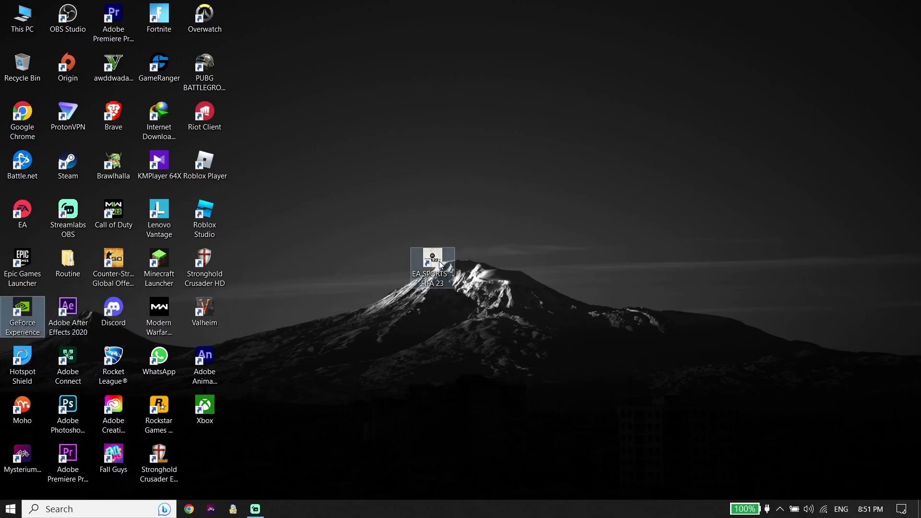
pyautogui.moveTo(439, 261); pyautogui.dragTo(324, 287)
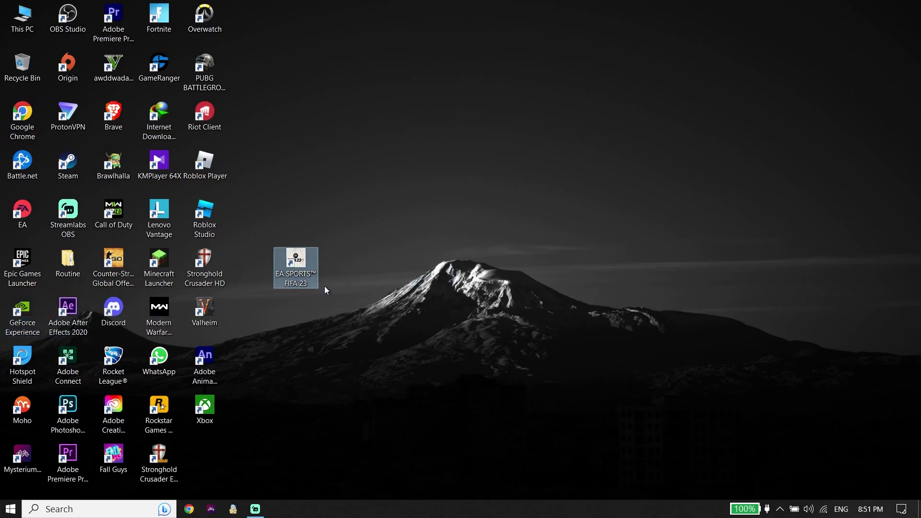